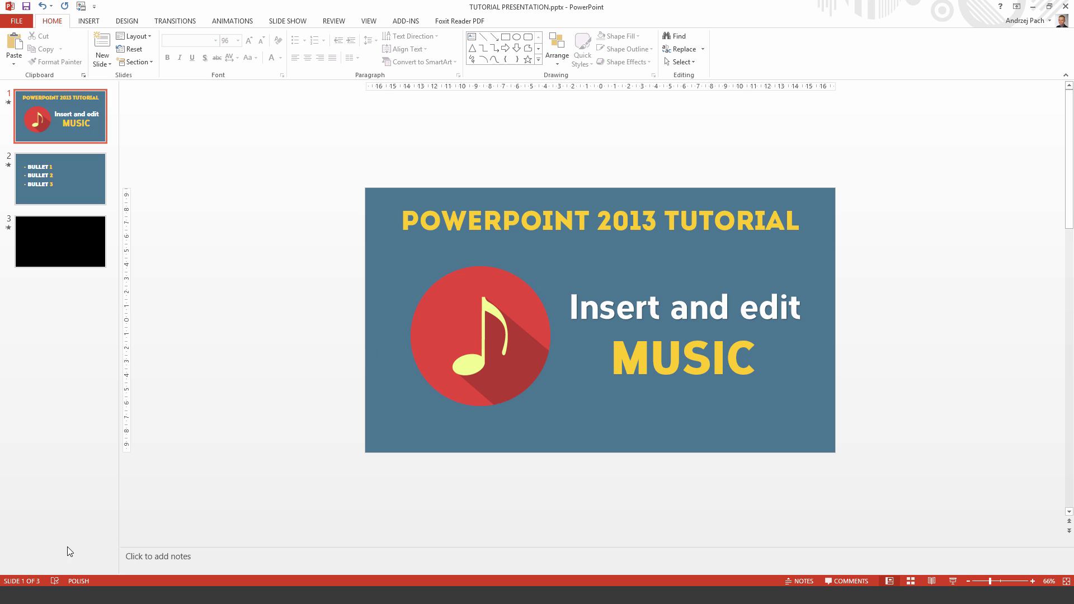
Drag BG Music.mp3 from File Explorer onto the title slide, with its speaker icon at the lower-left corner
key("alt+Tab")
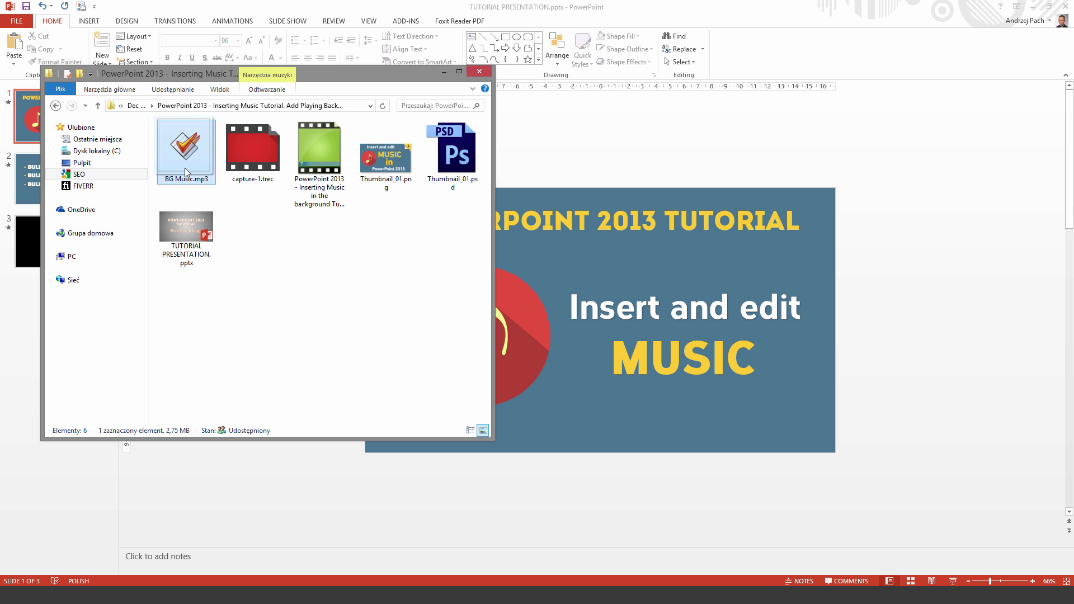
left_click_drag(186, 167, 542, 391)
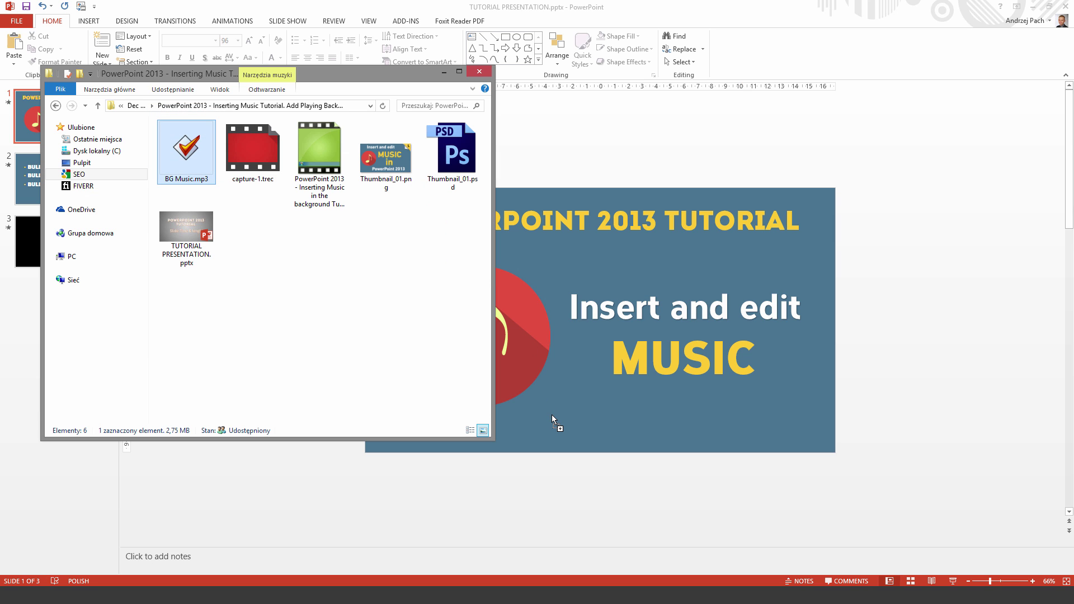
left_click_drag(558, 427, 387, 437)
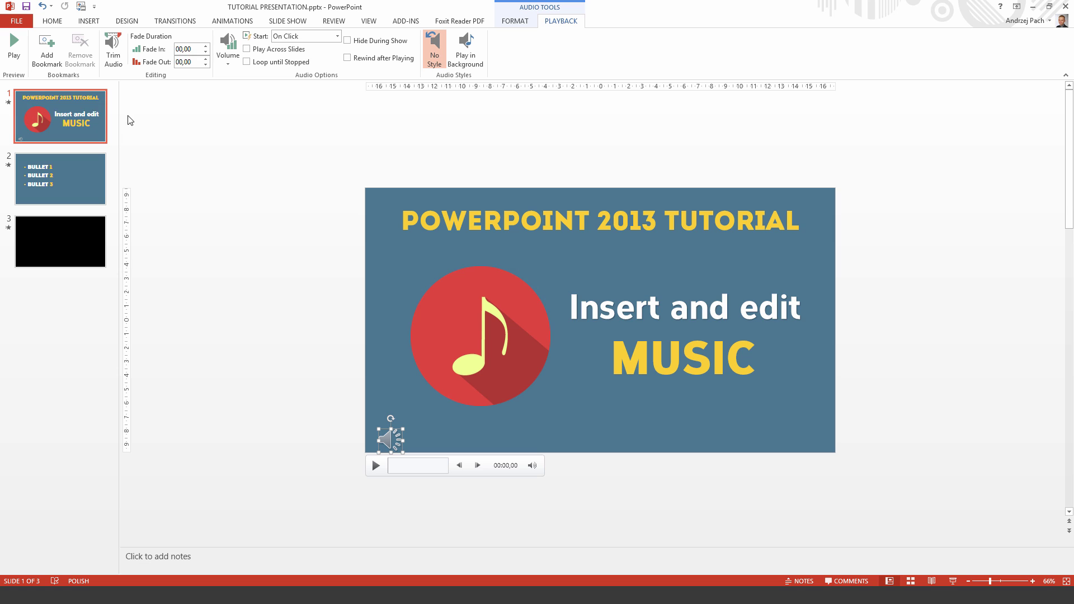
left_click(110, 305)
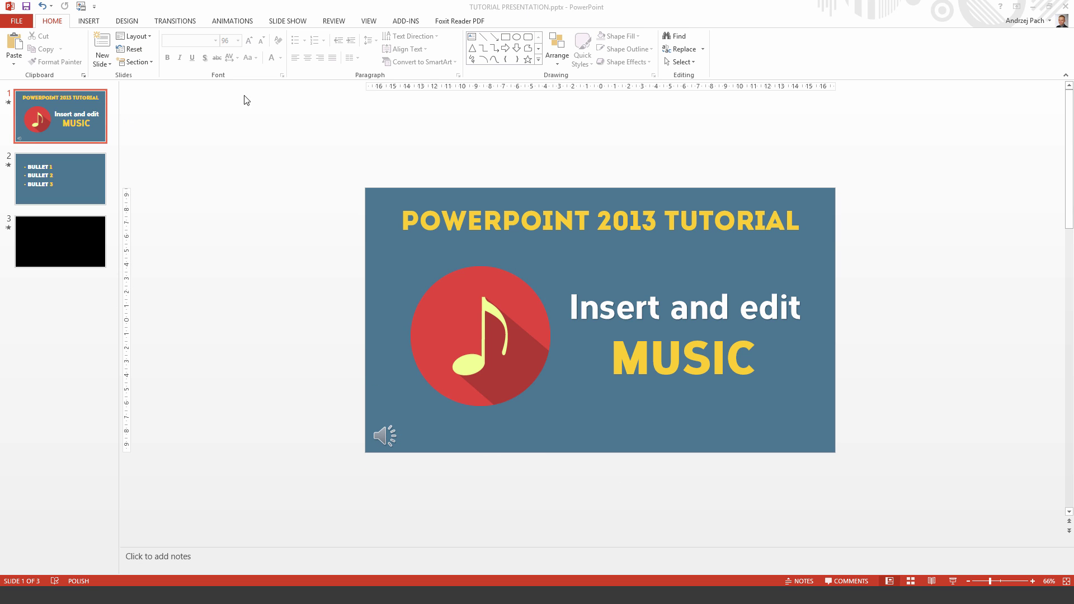
Show the Animation Pane for the title slide and select the BG Music speaker icon
left_click(234, 22)
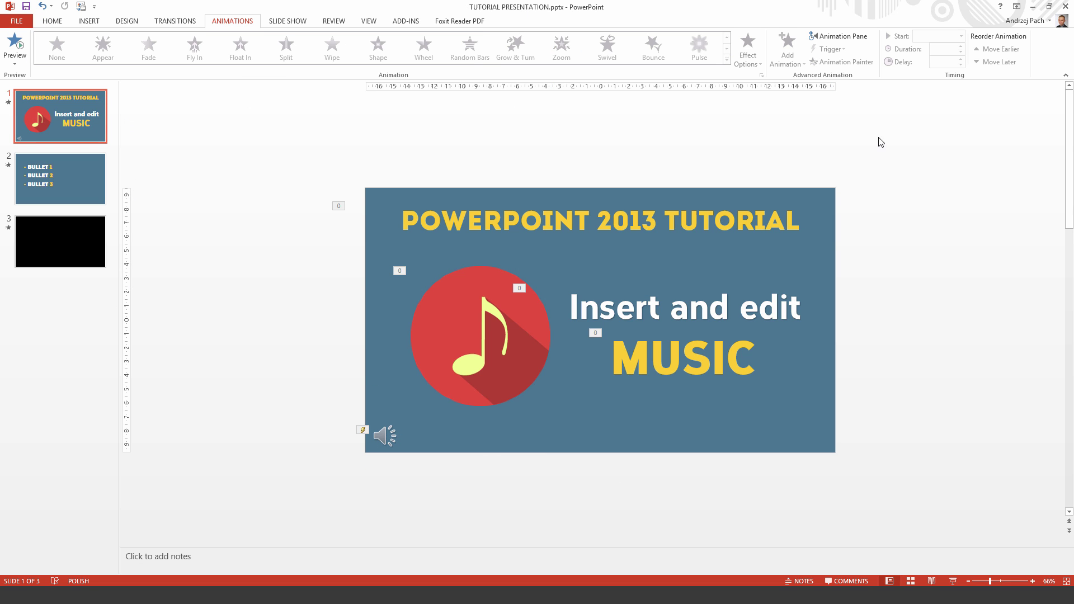
left_click(842, 36)
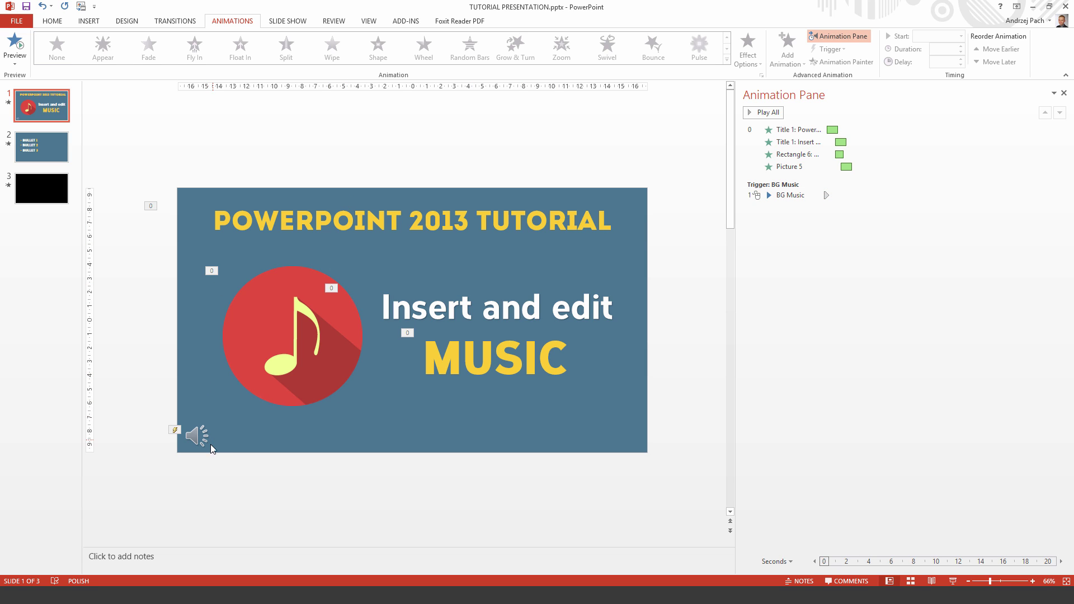
left_click(197, 429)
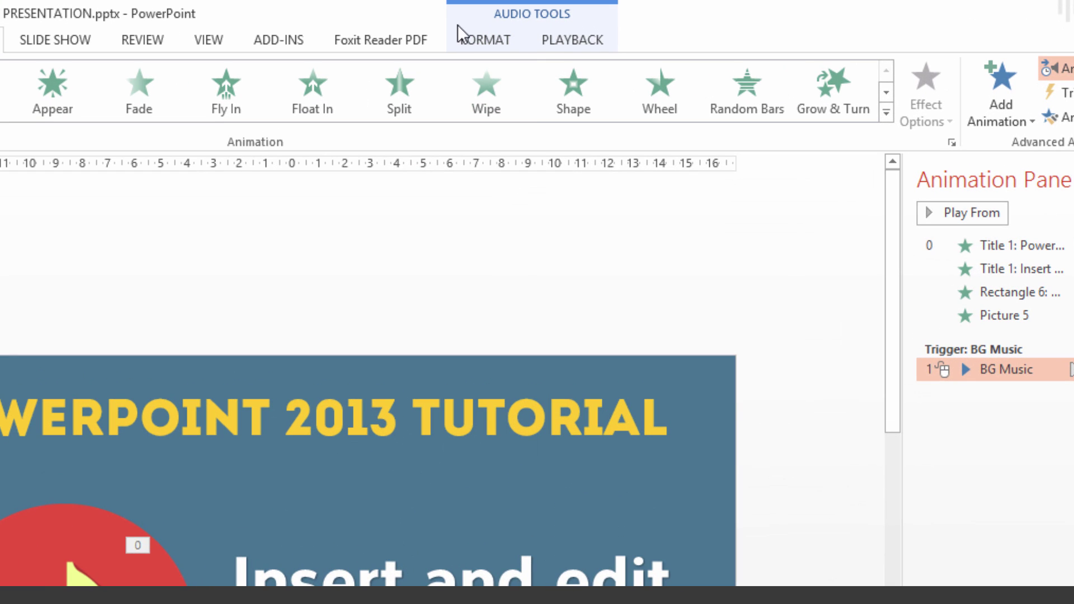
Set BG Music to start automatically, play across slides, hide and loop, then move it first in the animation order
left_click(576, 42)
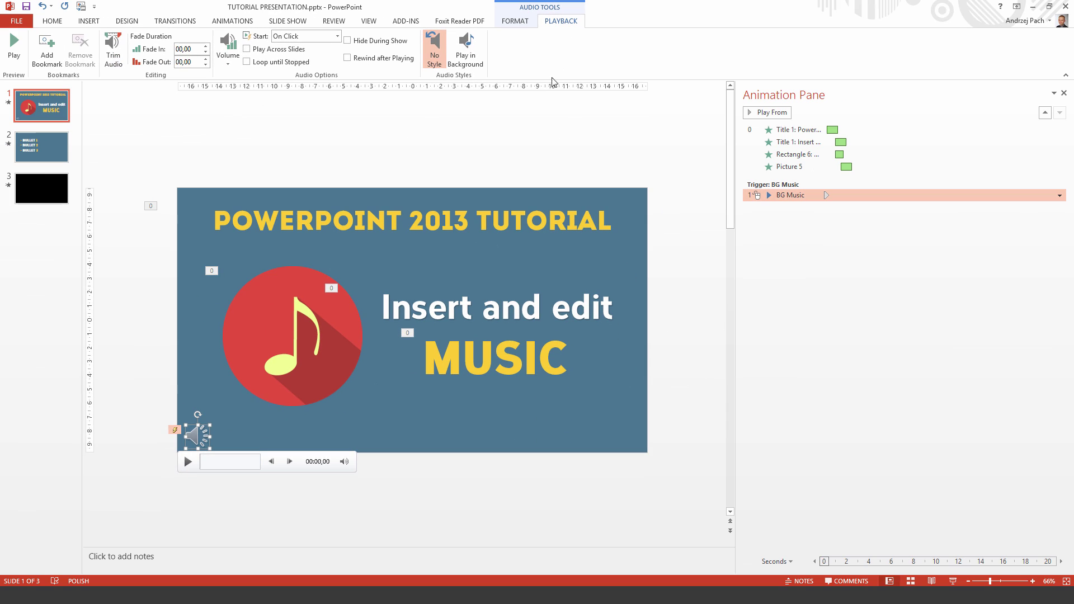
left_click(336, 36)
left_click(327, 51)
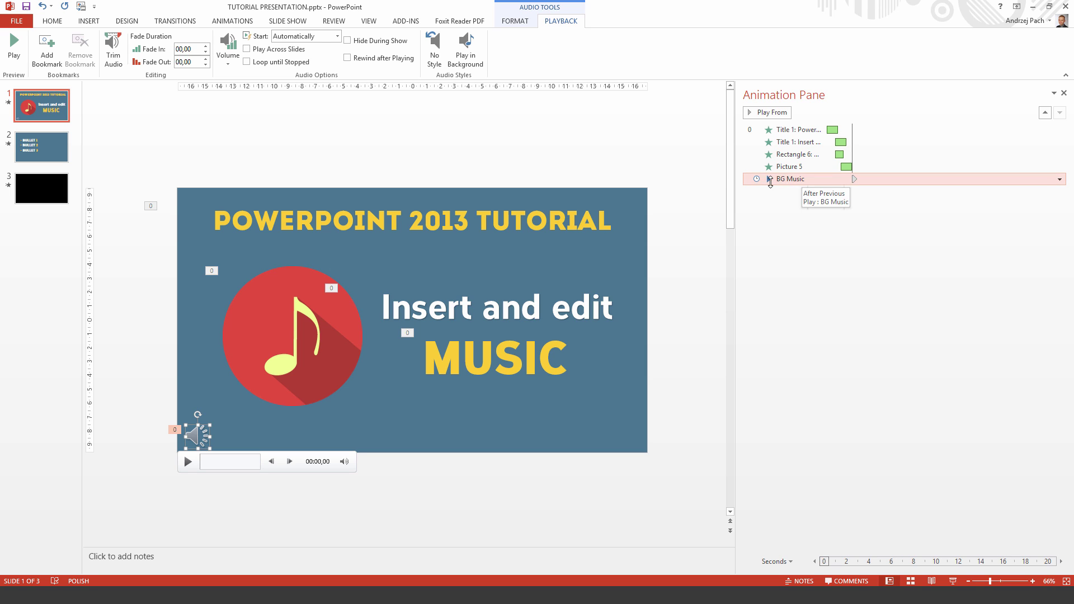
left_click(279, 53)
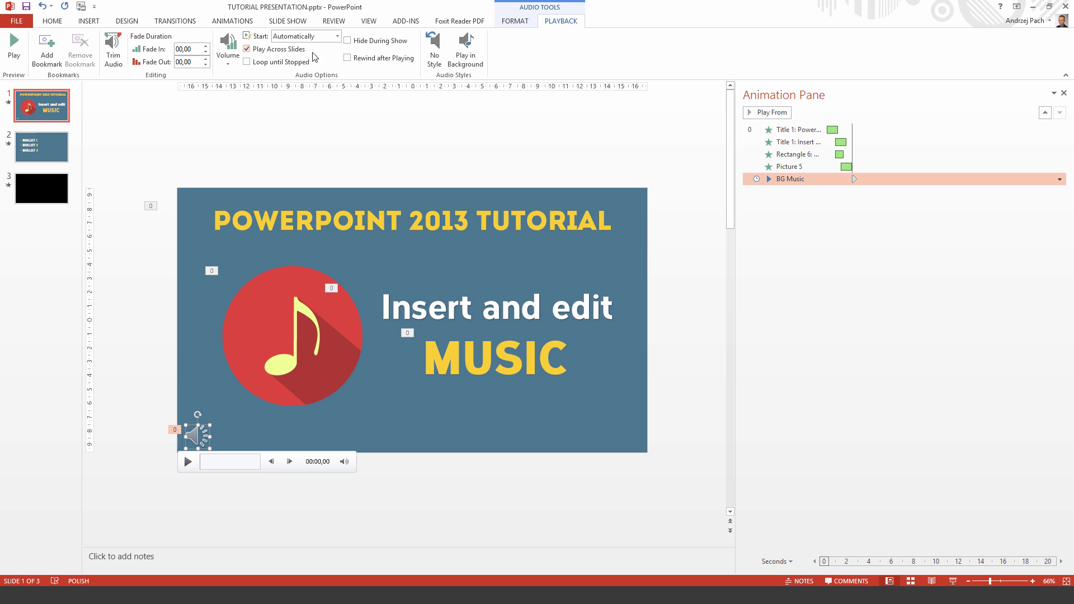
left_click(361, 46)
left_click(253, 66)
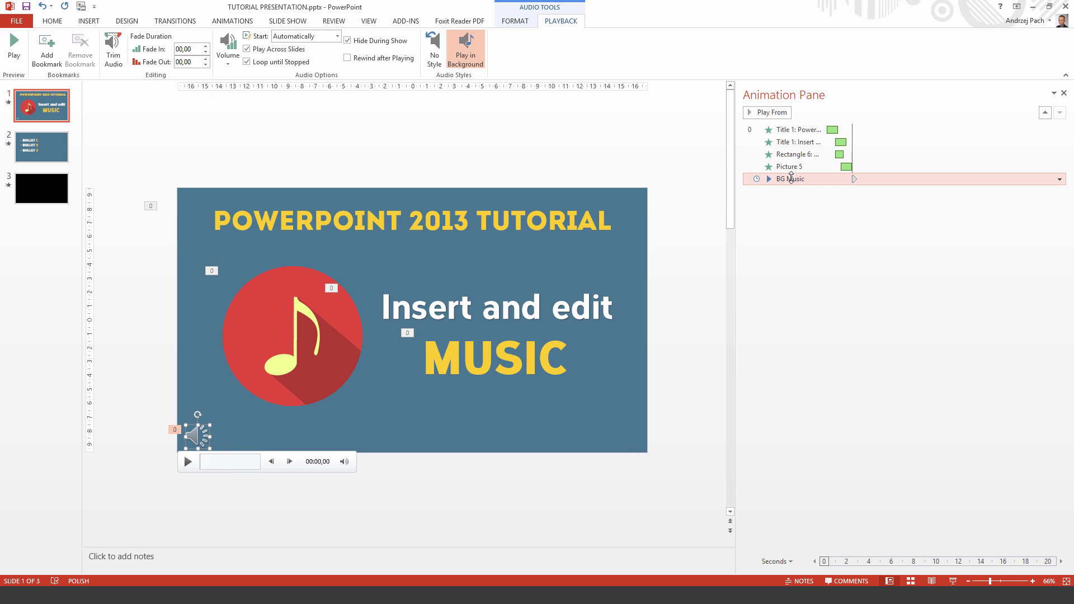
left_click_drag(790, 179, 804, 129)
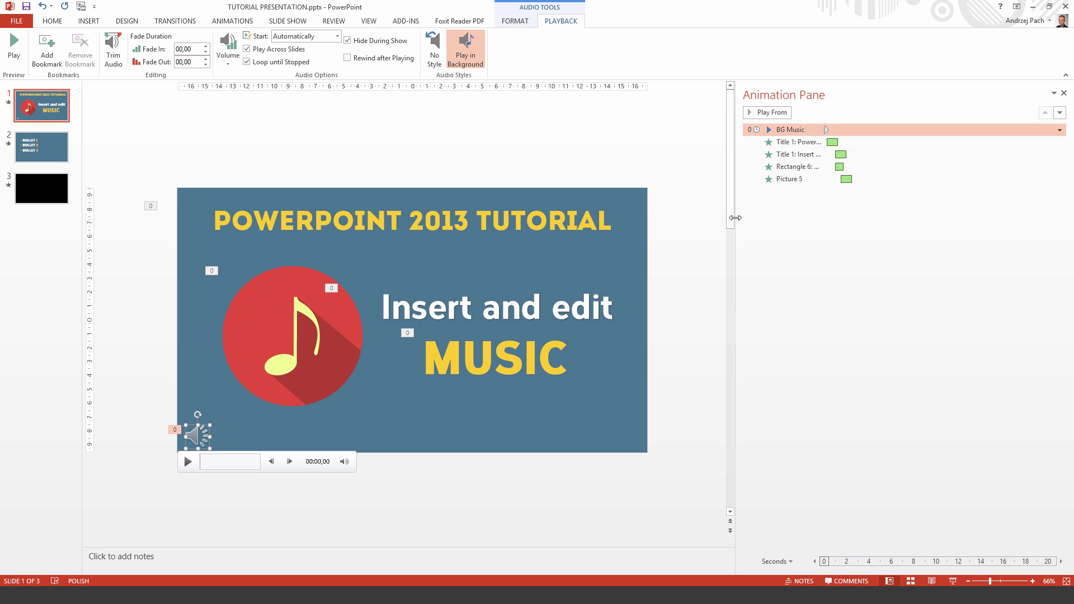
left_click(659, 159)
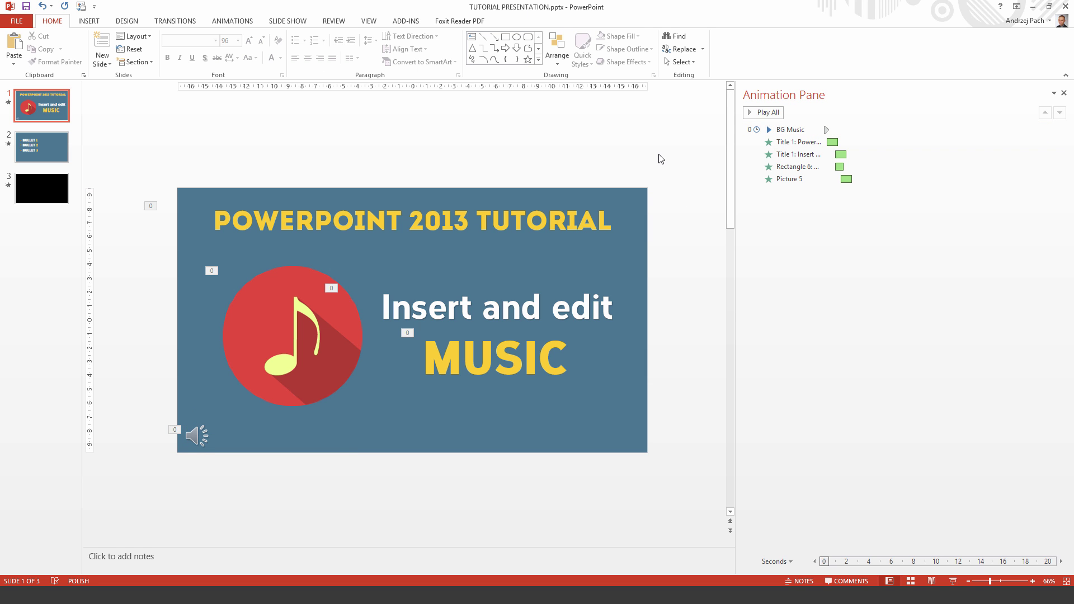
key("F5")
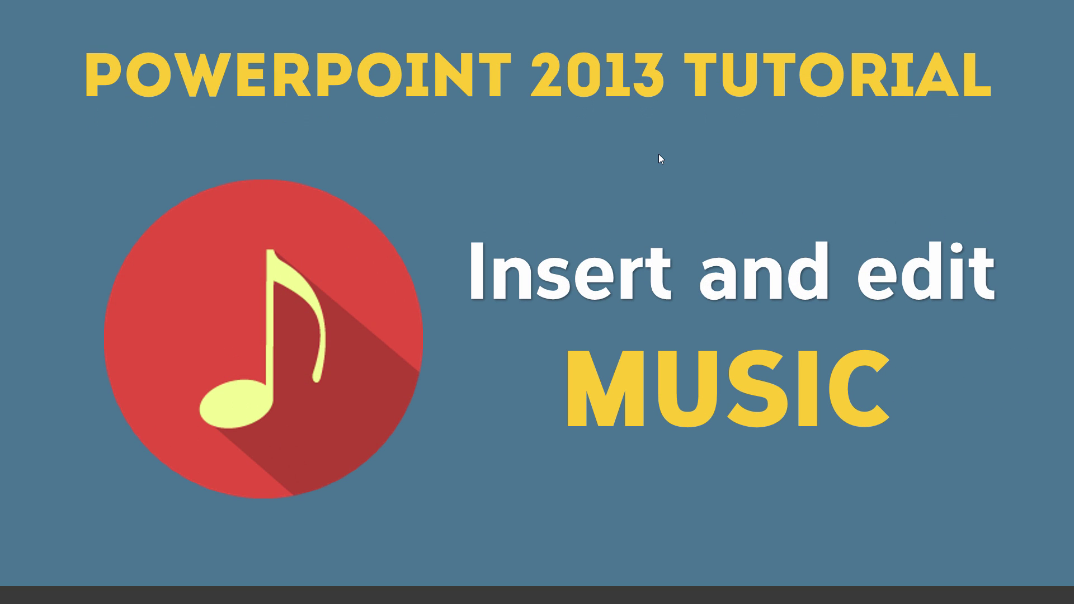
left_click(659, 155)
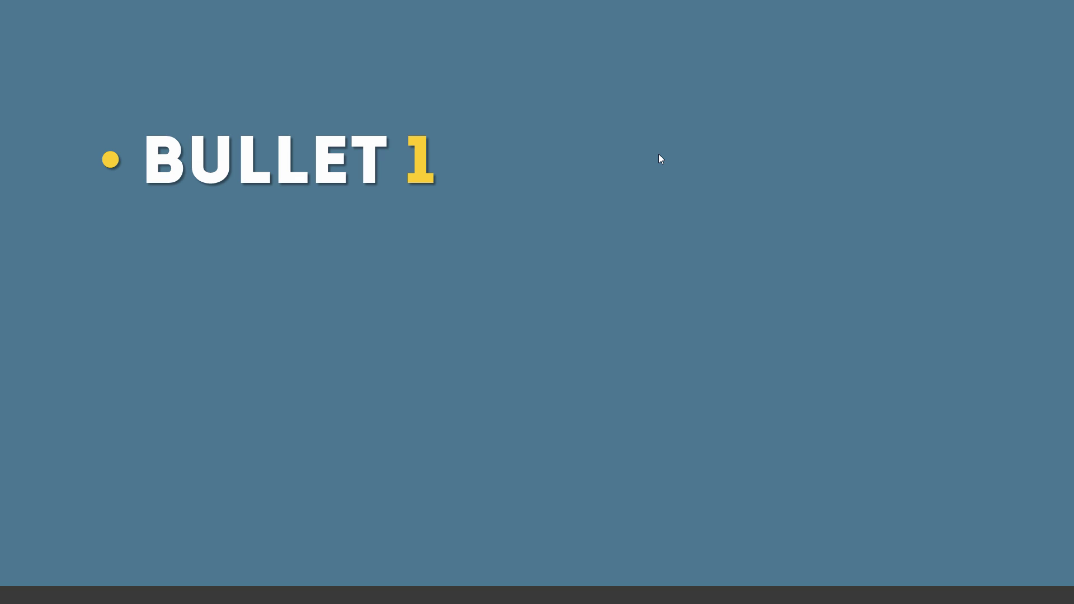
left_click(658, 155)
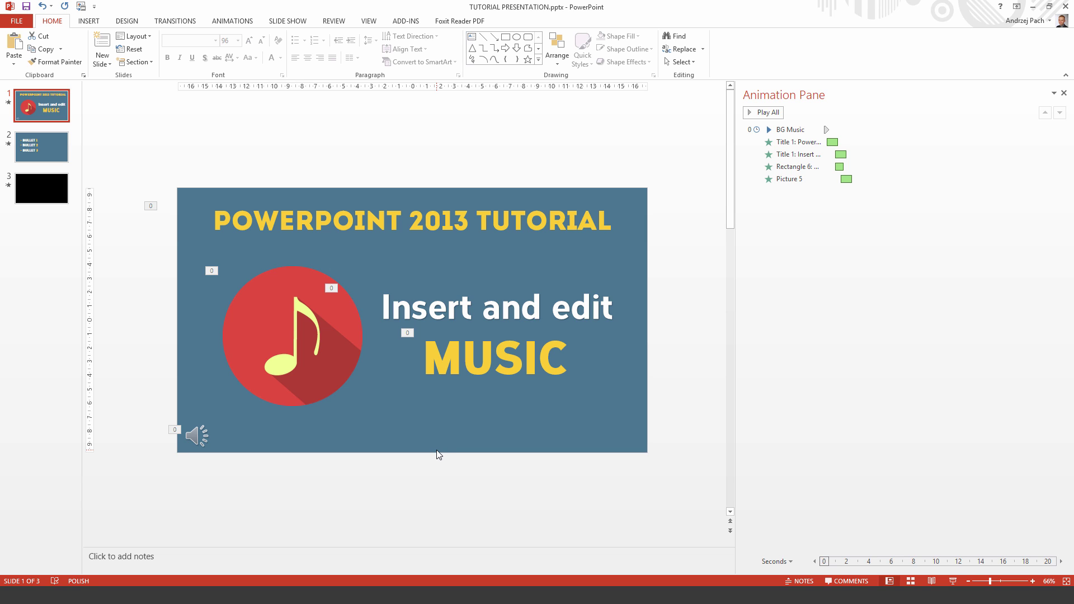
Trim BG Music to play from 00:39,464 to 01:38,082, previewing the new start point
left_click(198, 434)
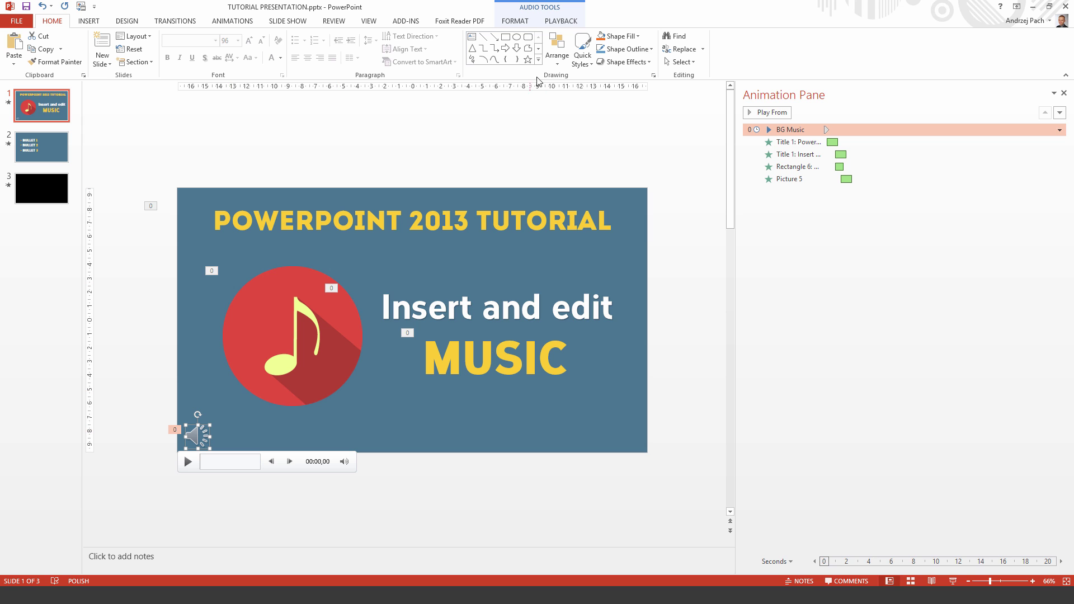
left_click(561, 22)
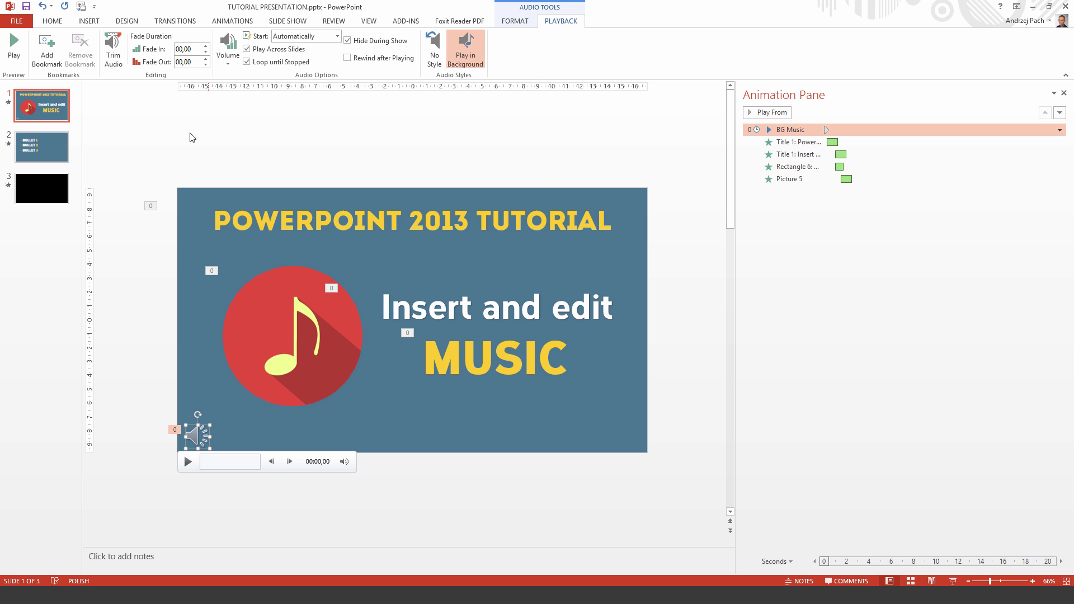
left_click(114, 53)
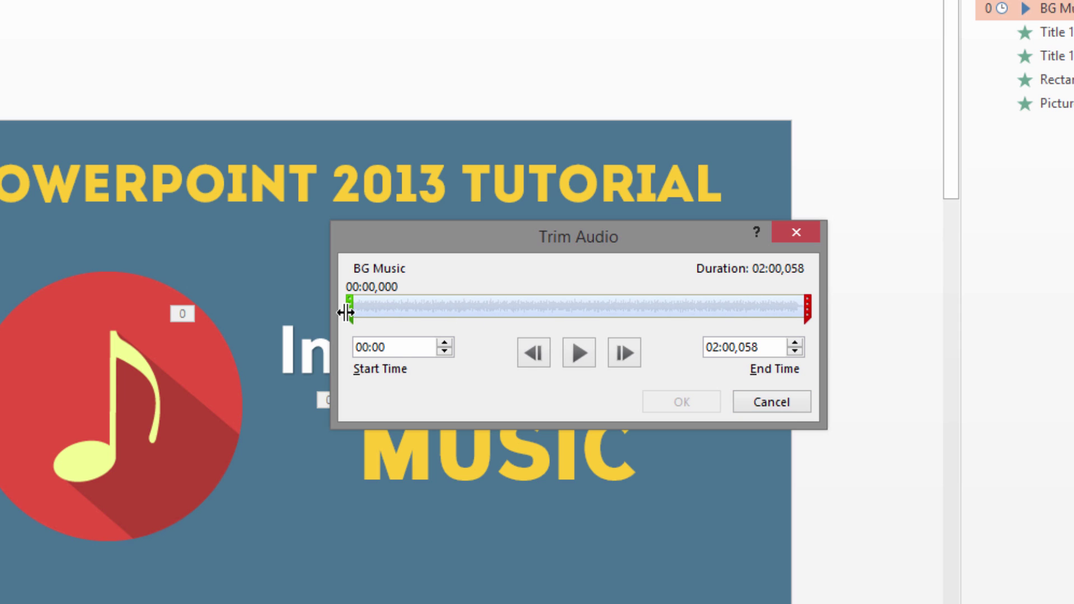
left_click_drag(348, 307, 505, 309)
left_click(570, 351)
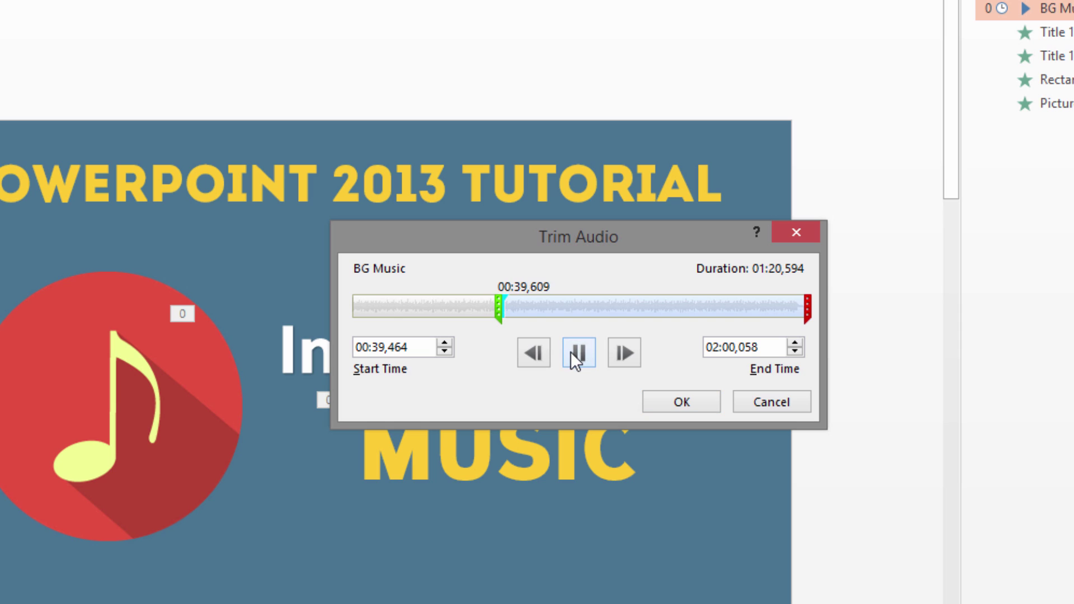
left_click(575, 354)
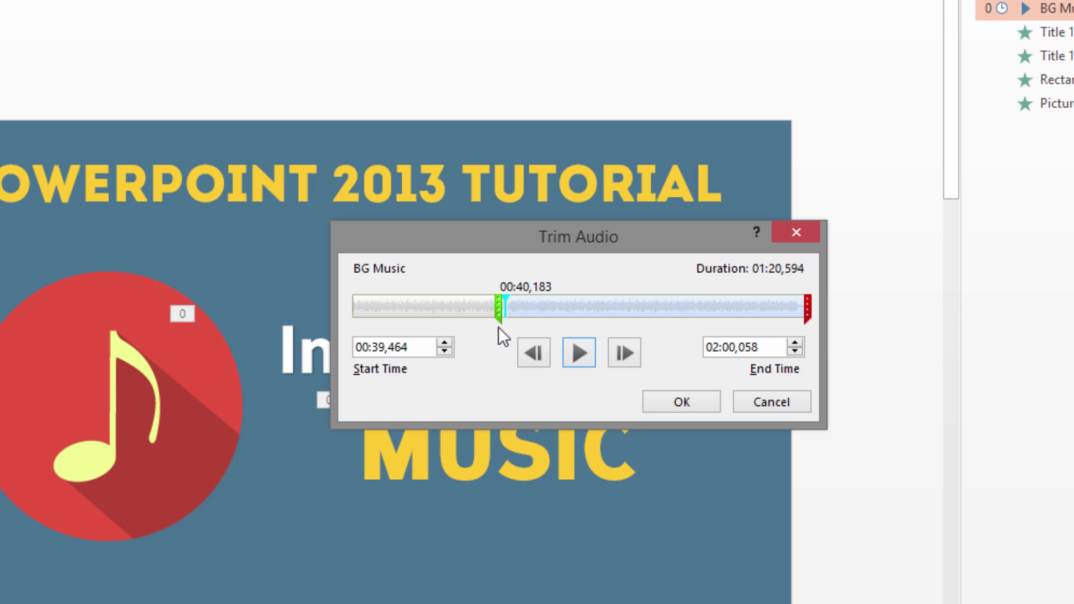
left_click_drag(807, 306, 725, 306)
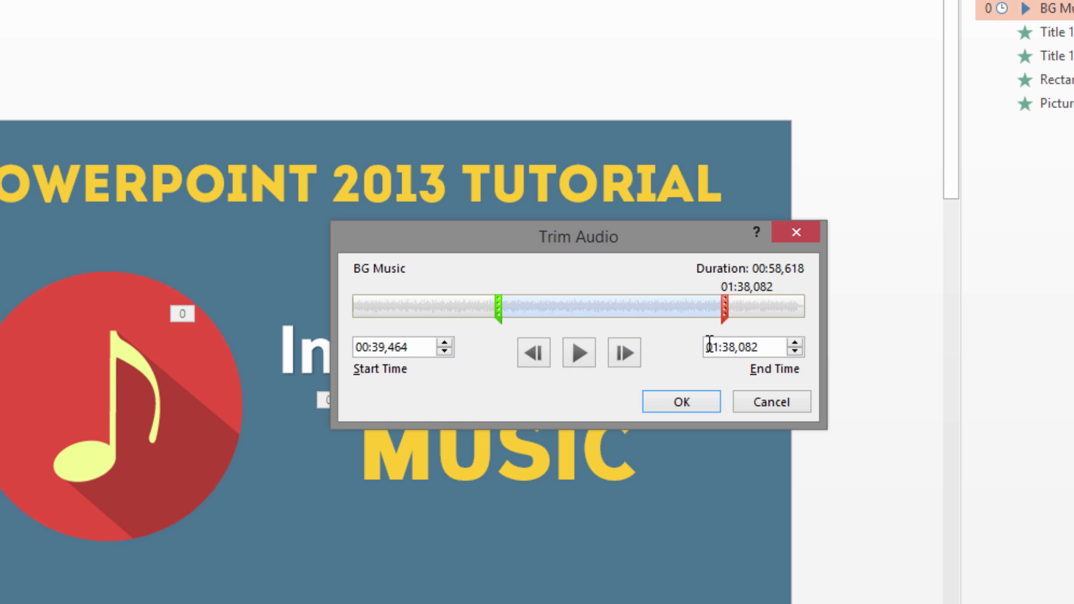
left_click(670, 401)
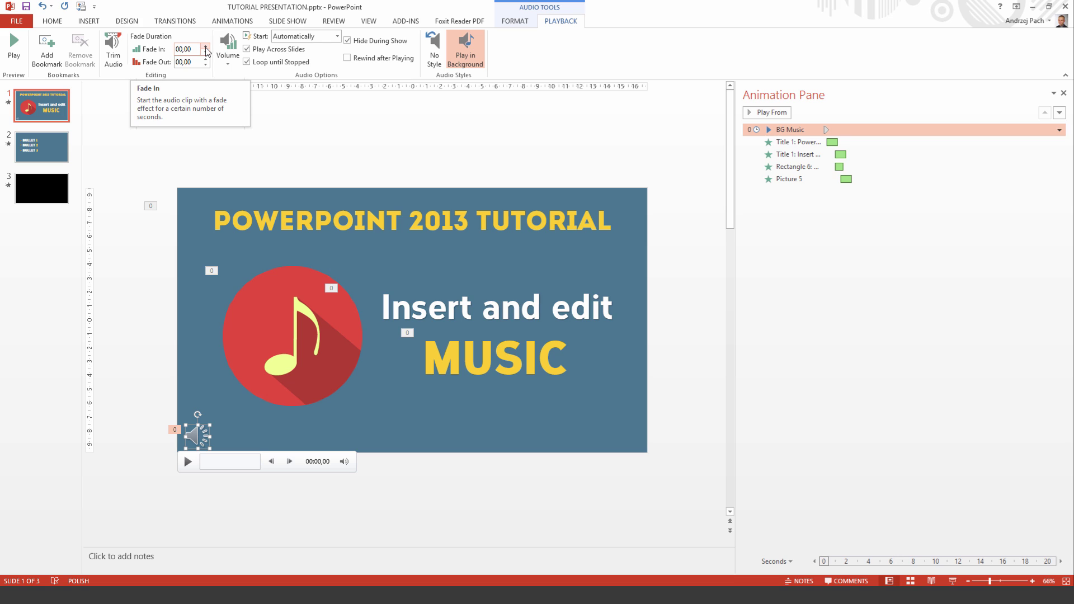
Raise BG Music's Fade In duration in five spinner increments, reaching 01,25 seconds
left_click(206, 47)
left_click(206, 47)
left_click(206, 48)
left_click(206, 47)
left_click(206, 48)
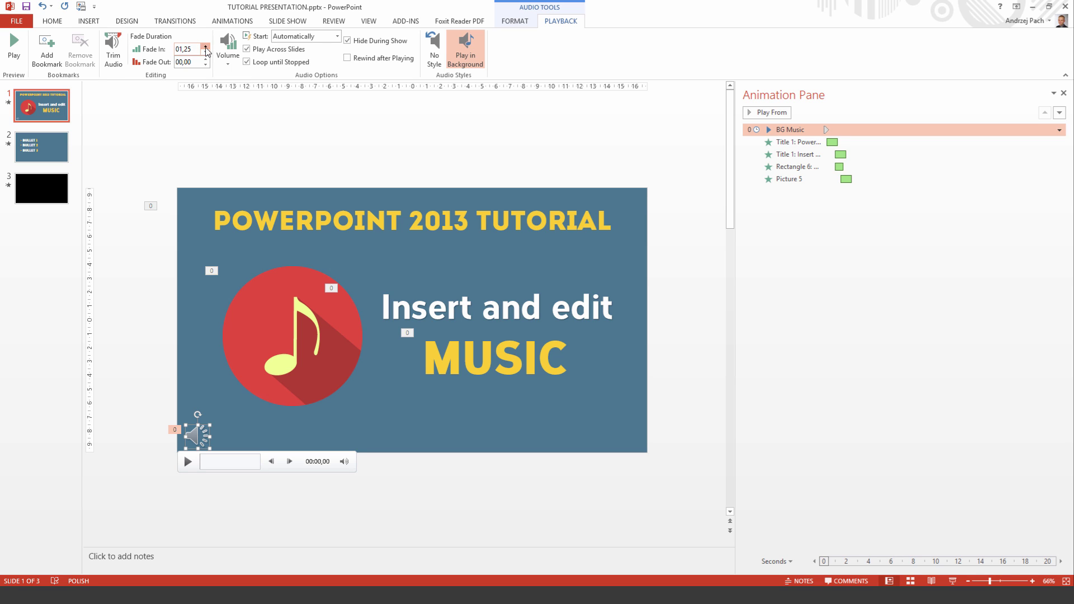
left_click(206, 47)
left_click(206, 48)
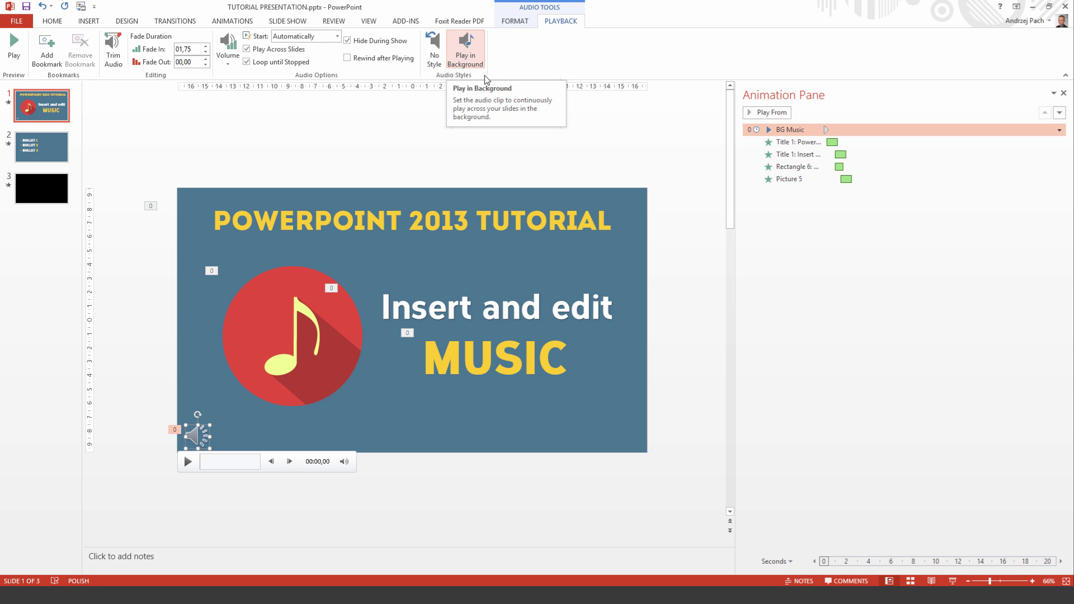
left_click(428, 63)
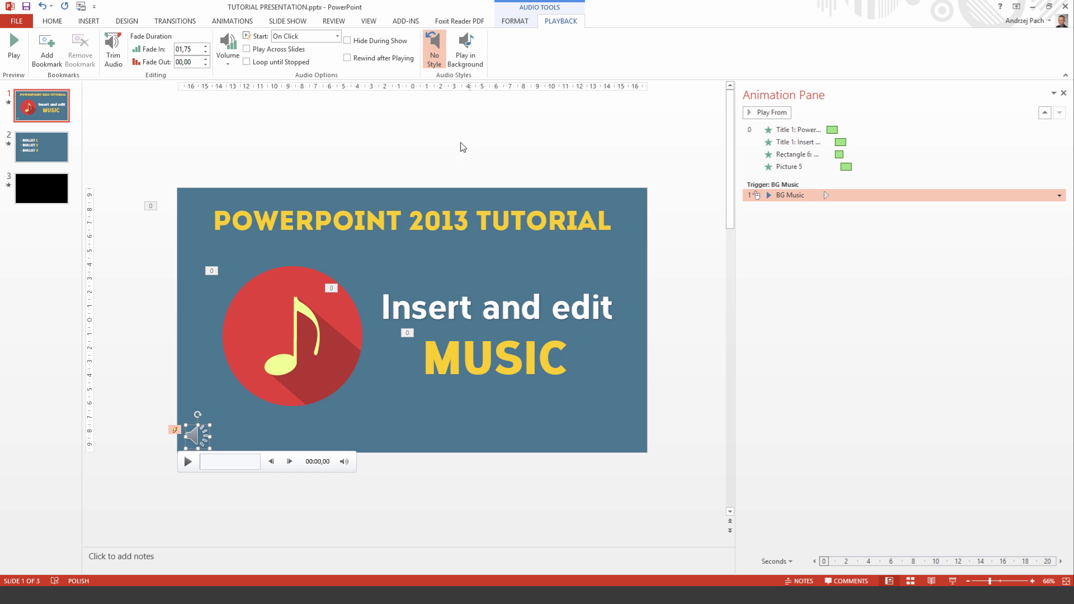
left_click(468, 60)
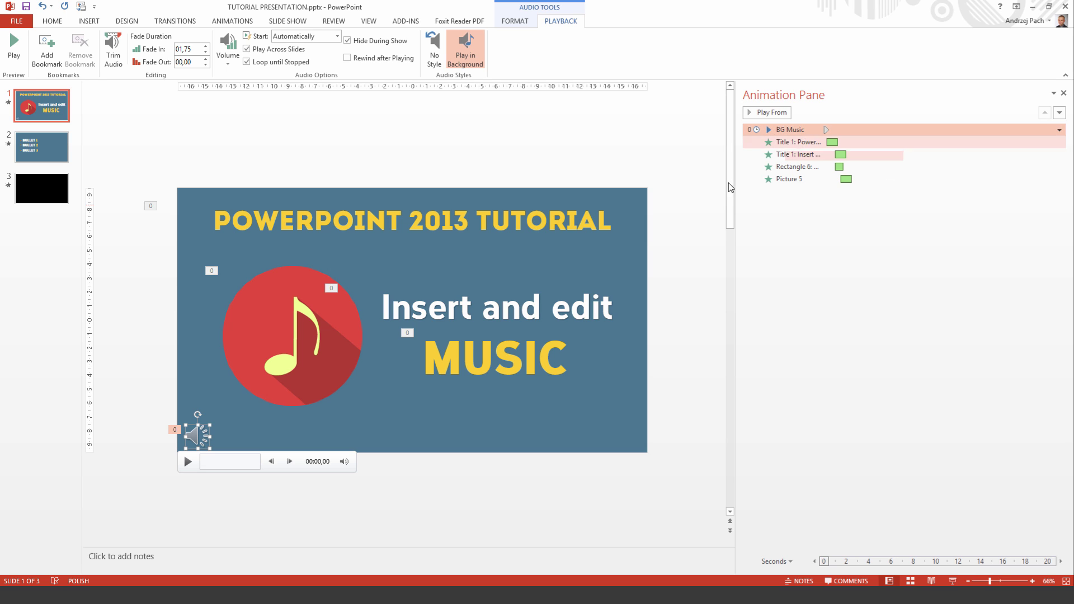
left_click(647, 175)
left_click(196, 436)
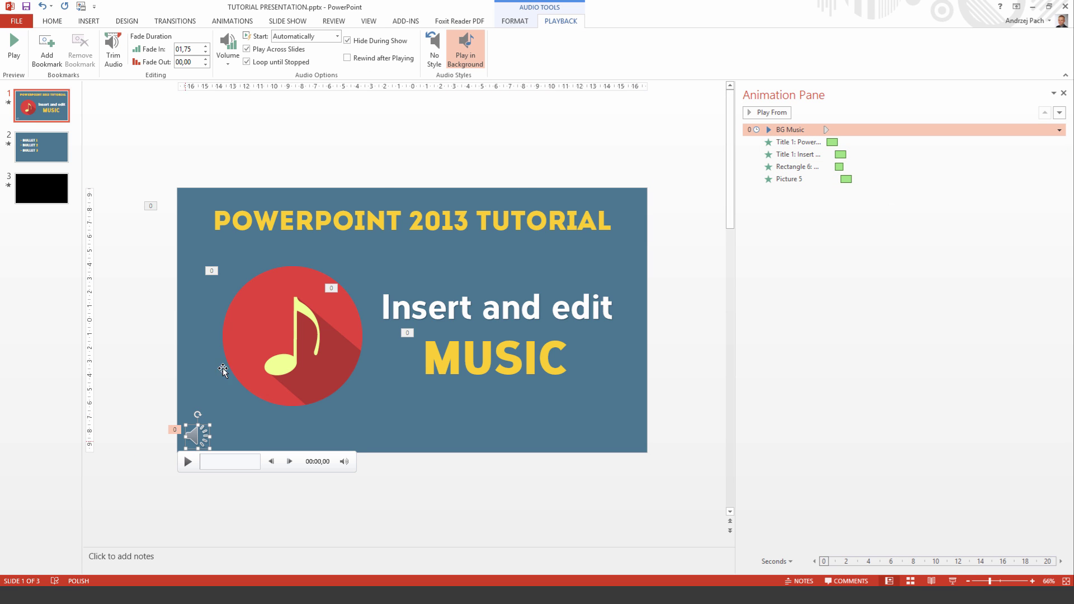